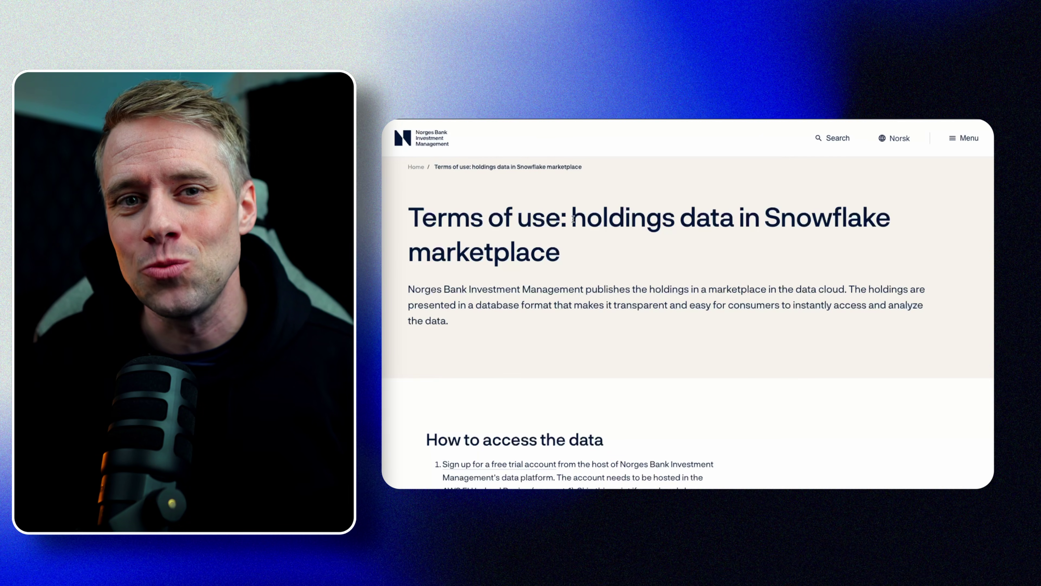
- Review the steps for accessing the holdings data on Norges Bank Investment Management's Snowflake marketplace page
drag(573, 220, 595, 256)
click(666, 273)
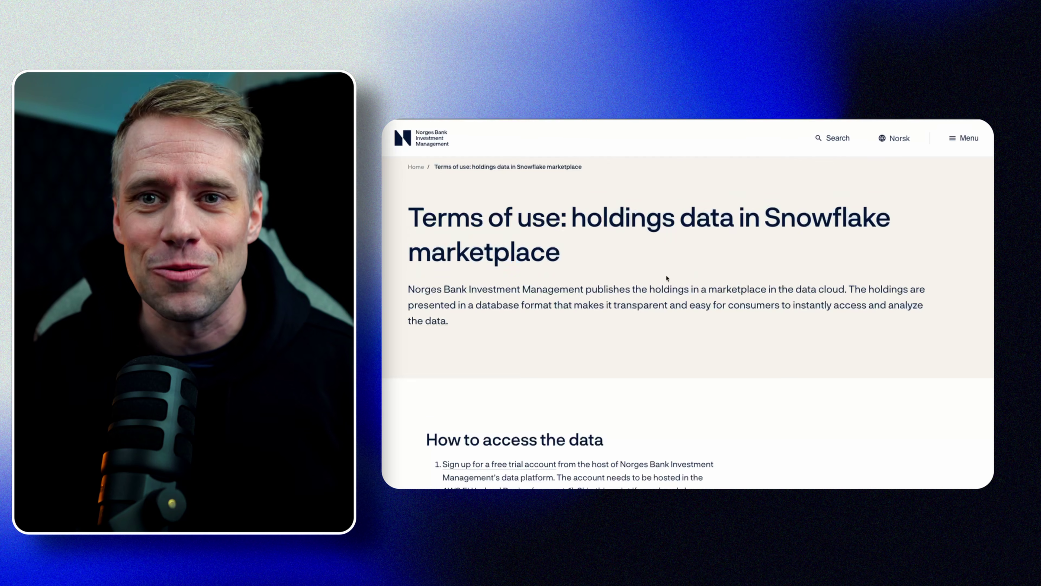
scroll(670, 289, down, 5)
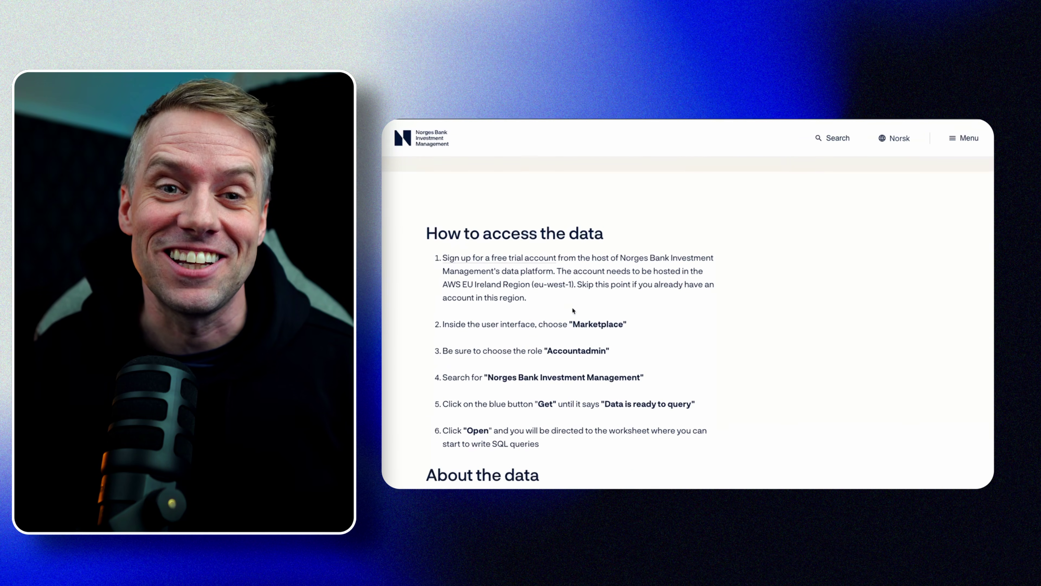
scroll(647, 309, down, 1)
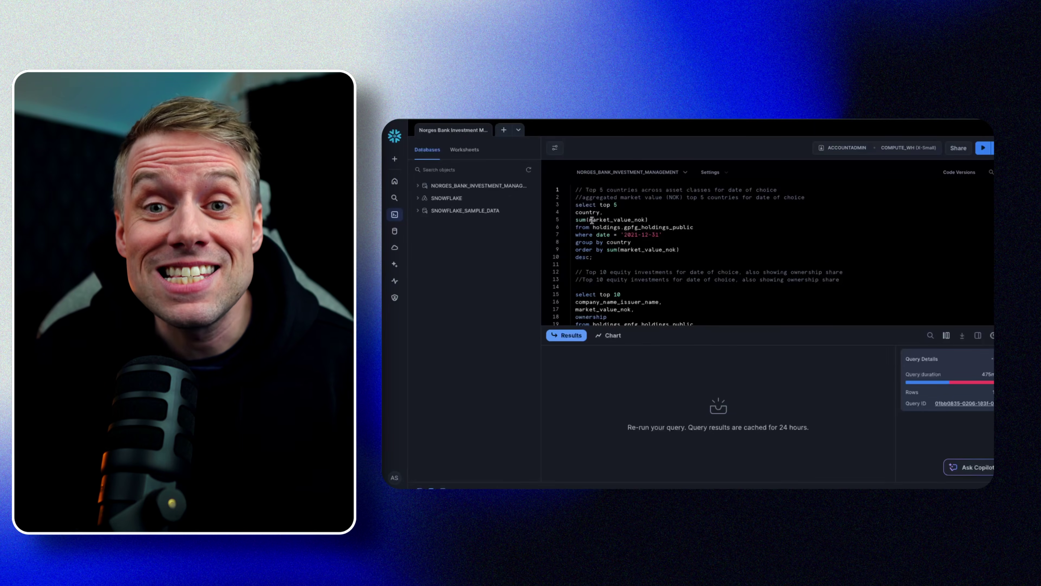
- Open Snowflake's details for connecting a tool and view the account's config file
click(396, 479)
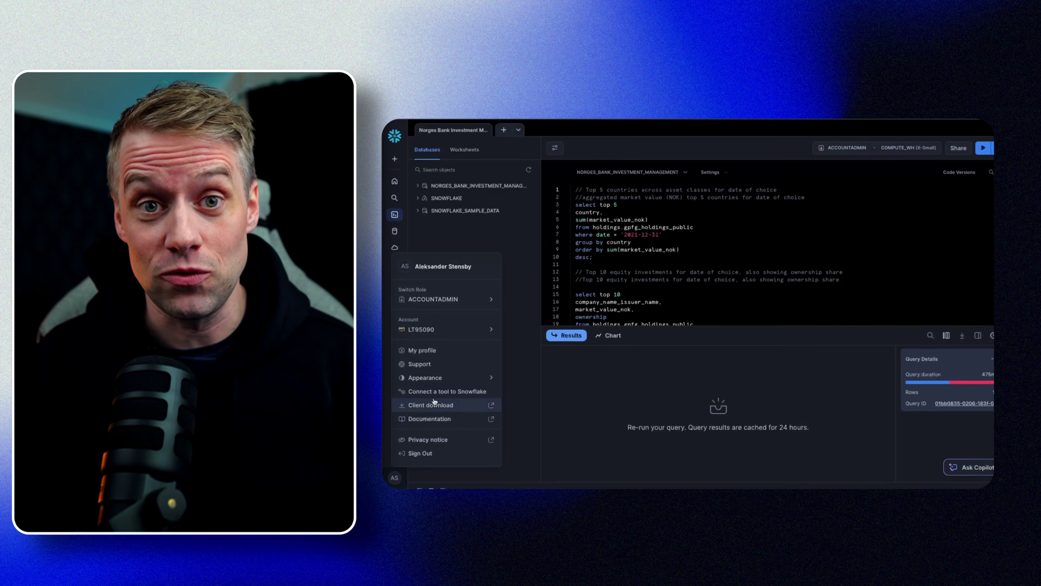
click(464, 393)
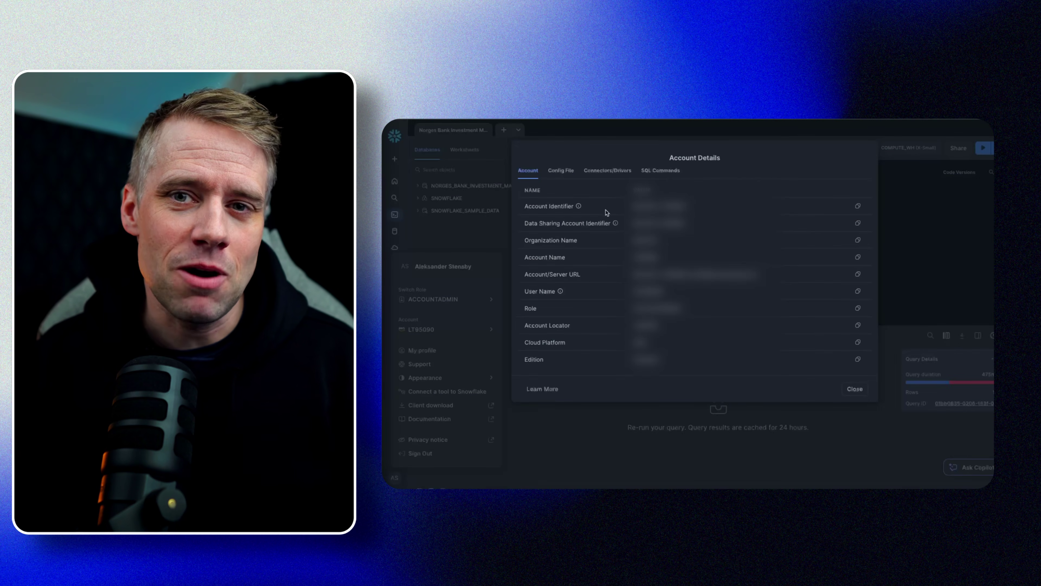
click(562, 171)
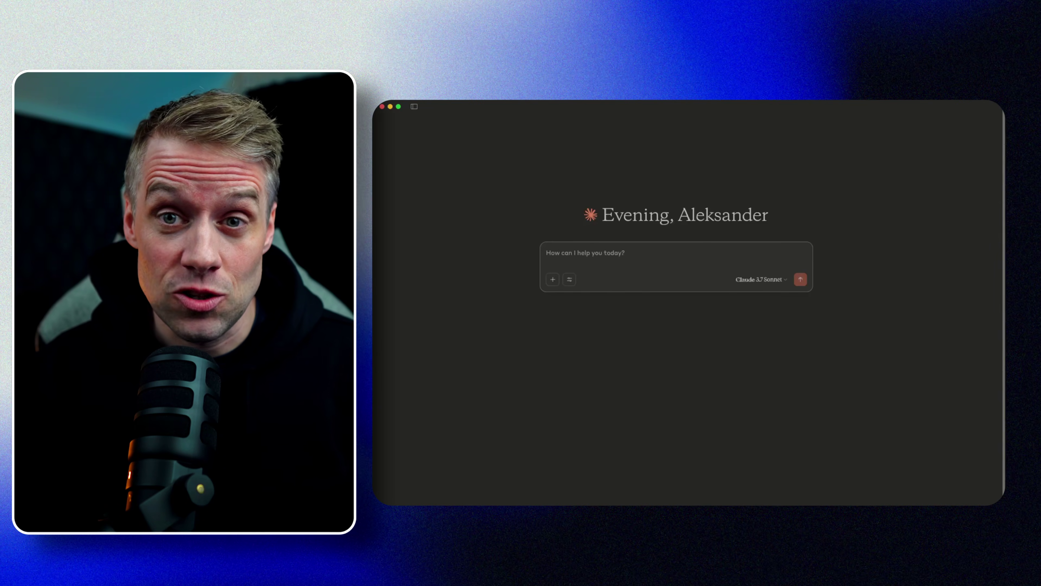
- From Claude Desktop's developer settings, locate the MCP configuration file claude_desktop_config.json and open it with a chosen application
key(super+comma)
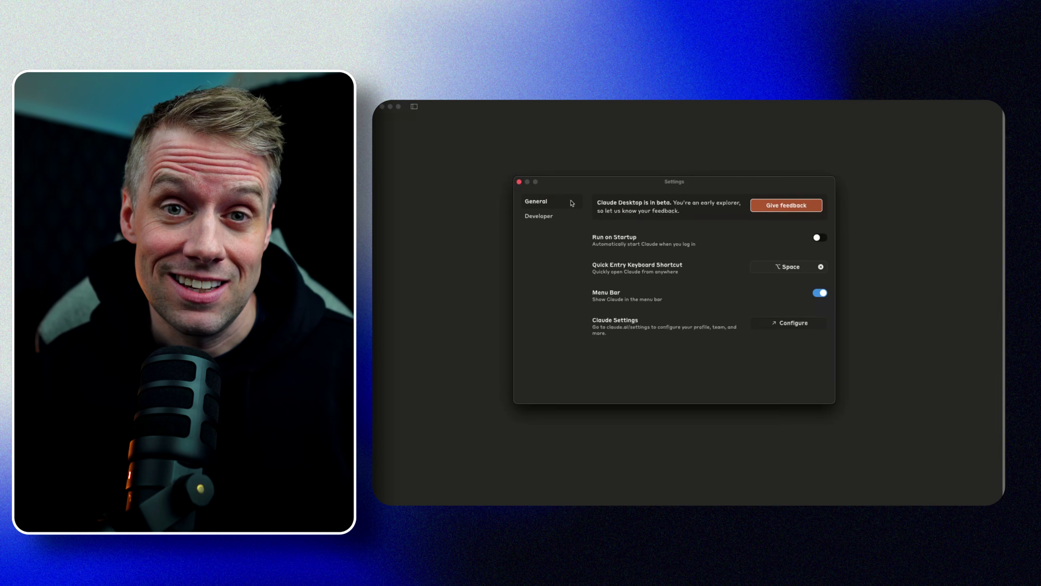
click(540, 216)
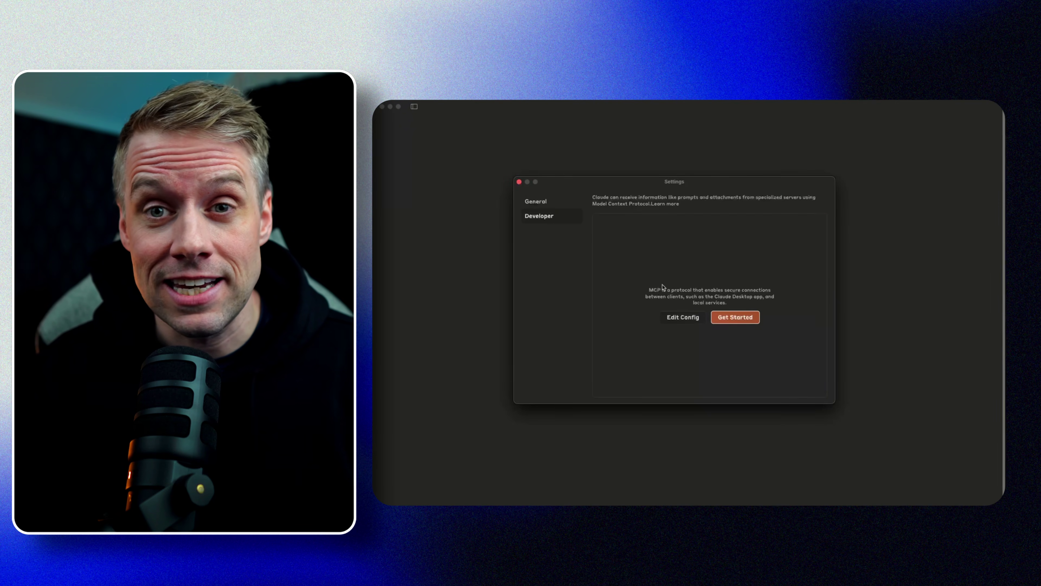
click(683, 317)
right_click(508, 195)
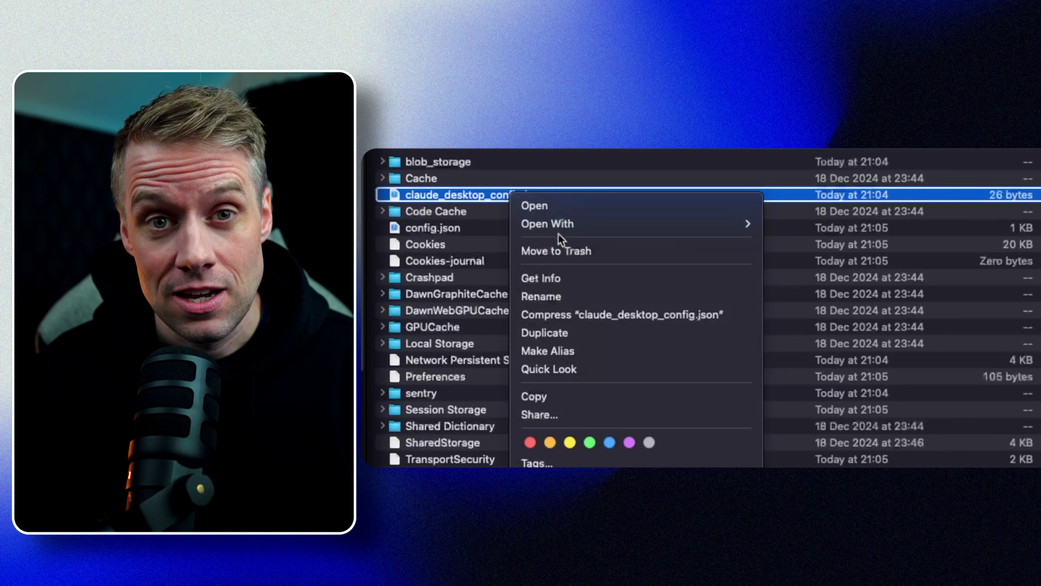
mouse_move(667, 230)
click(839, 270)
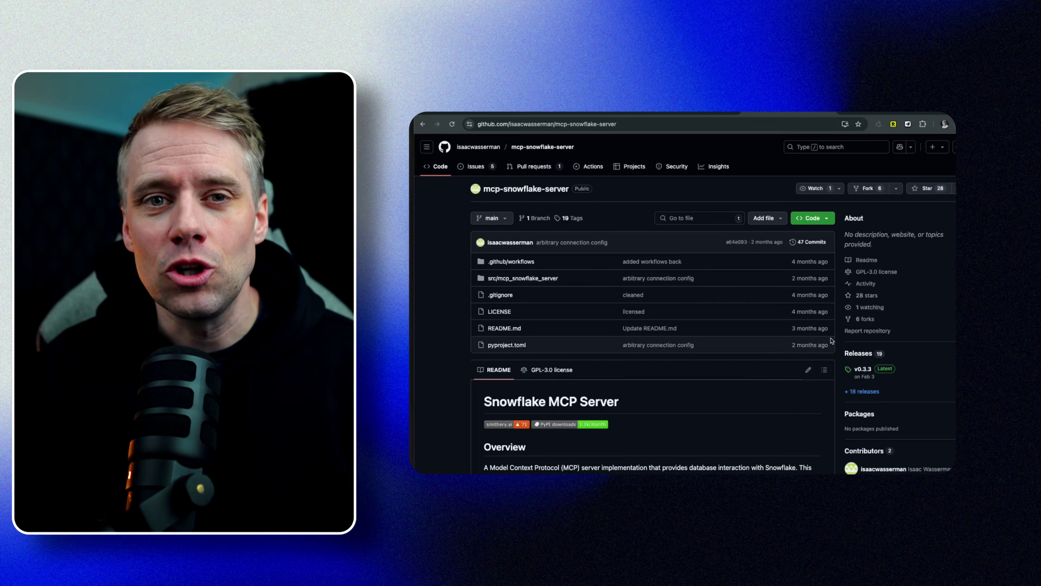
- Consult the mcp-snowflake-server README on GitHub and enter COMPUTE_WH as the warehouse in the terminal installer
scroll(821, 340, down, 10)
scroll(821, 340, down, 6)
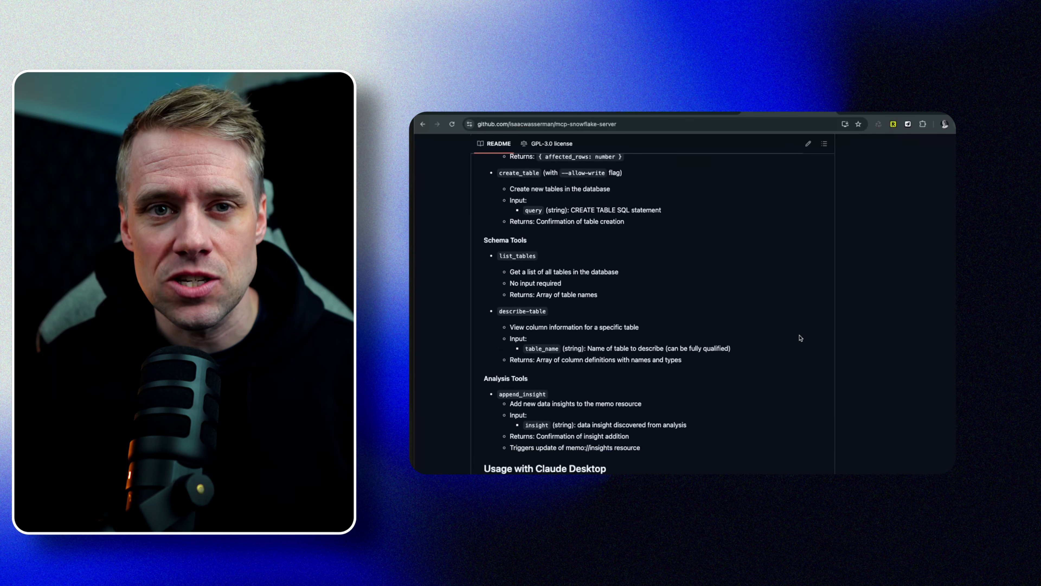
scroll(800, 337, down, 5)
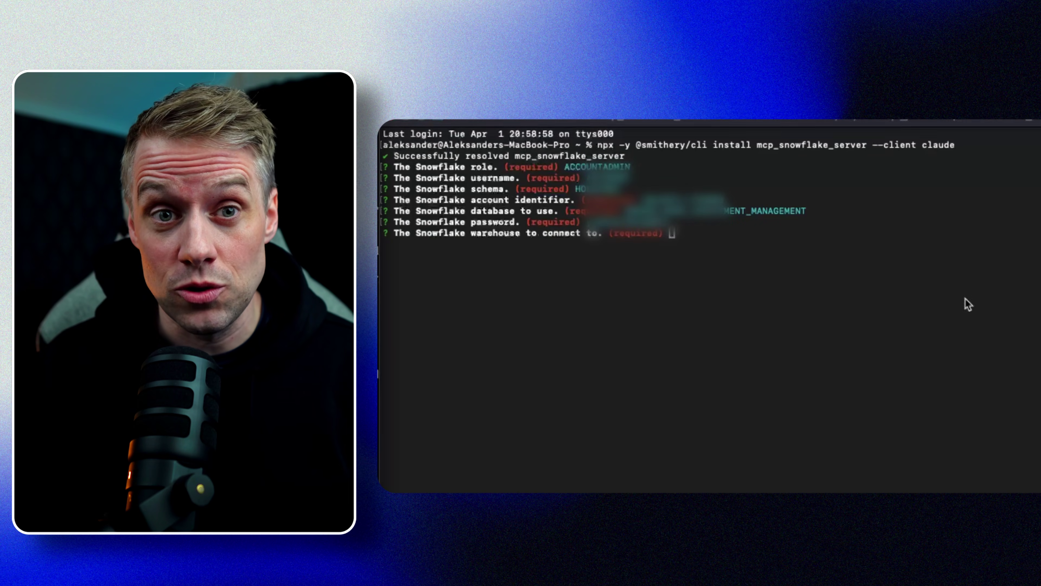
text(COMPUTE_WH)
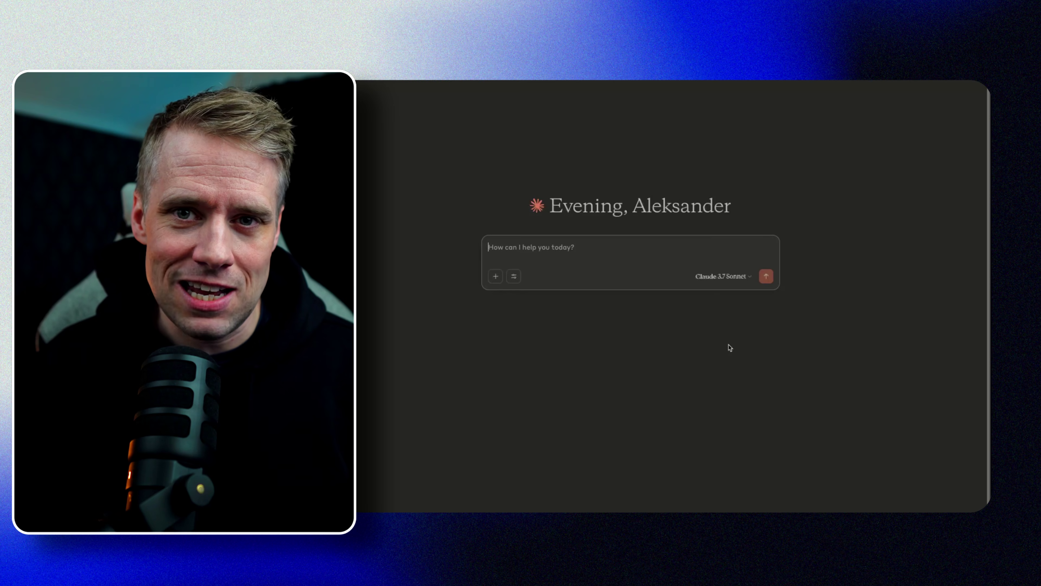
- Ask Claude "What tables are available in my Snowflake warehouse?" and allow its read_query tool for this chat
click(532, 277)
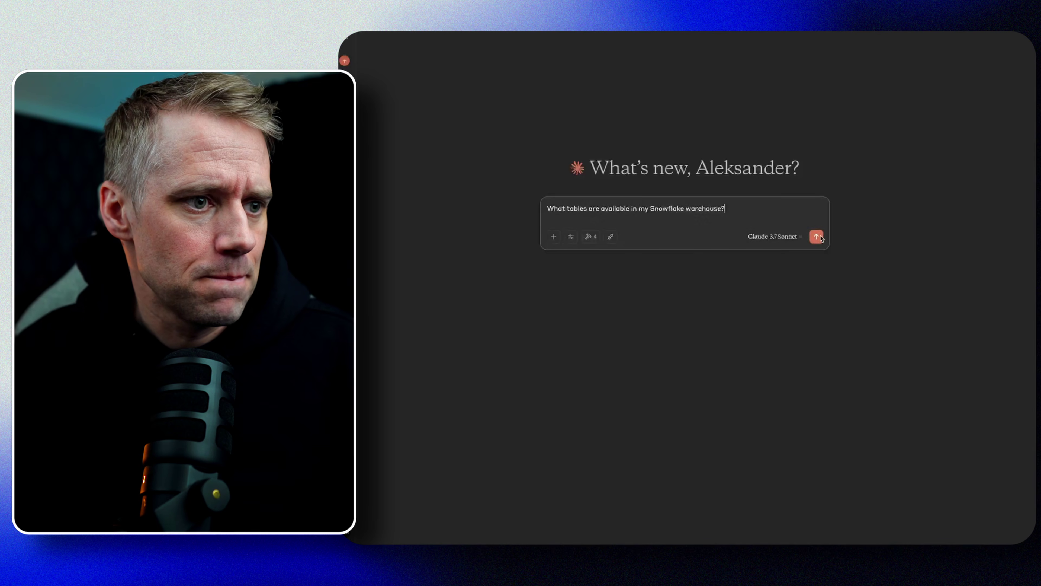
click(817, 237)
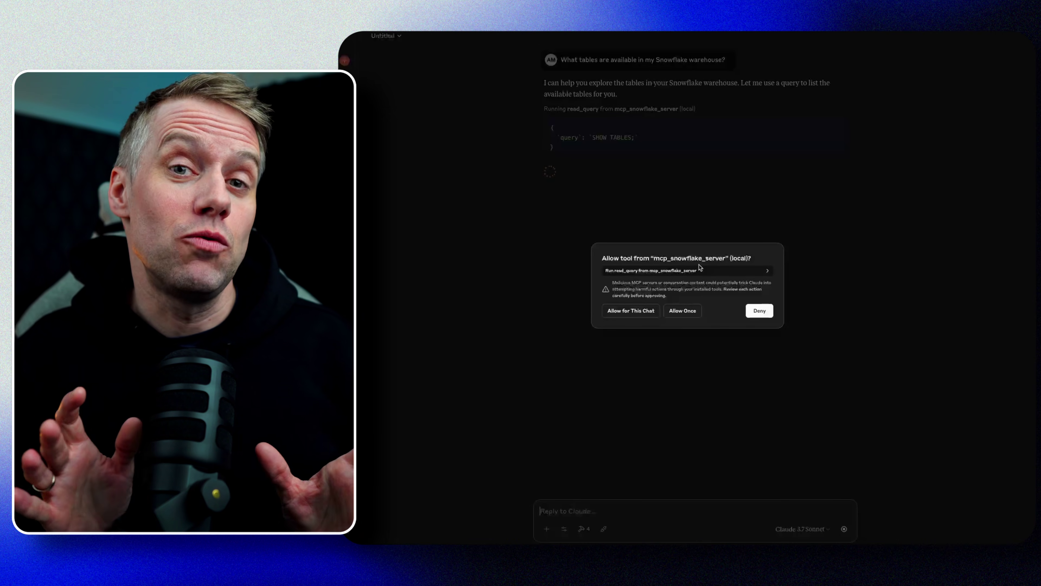
click(633, 315)
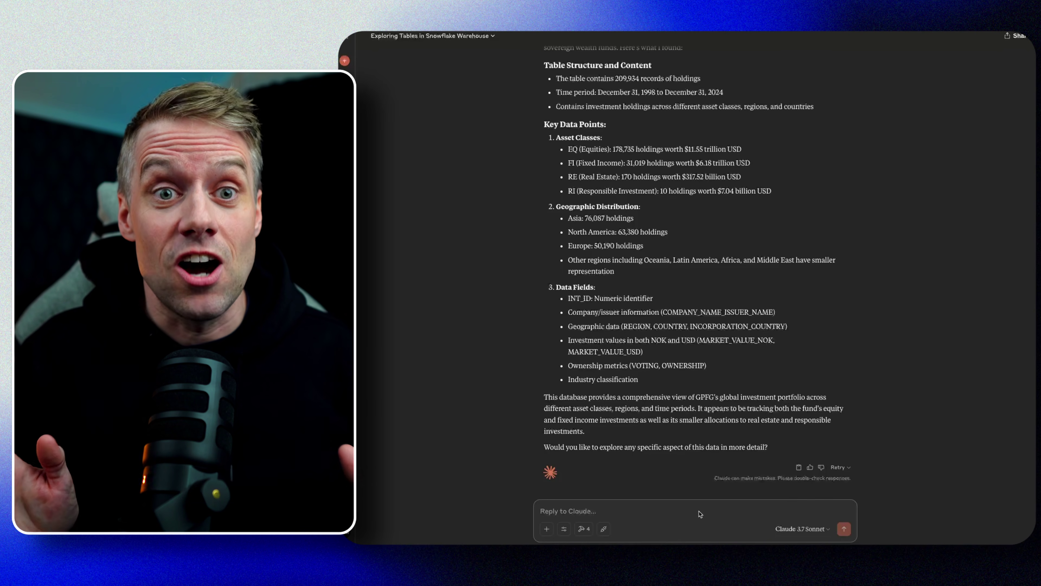
- Ask Claude to visualize the data warehouse, its tables and any relations using a mermaid diagram
text(Can you visualize our data warehouse, the tables and any relations using a mermaid diagram?)
click(843, 529)
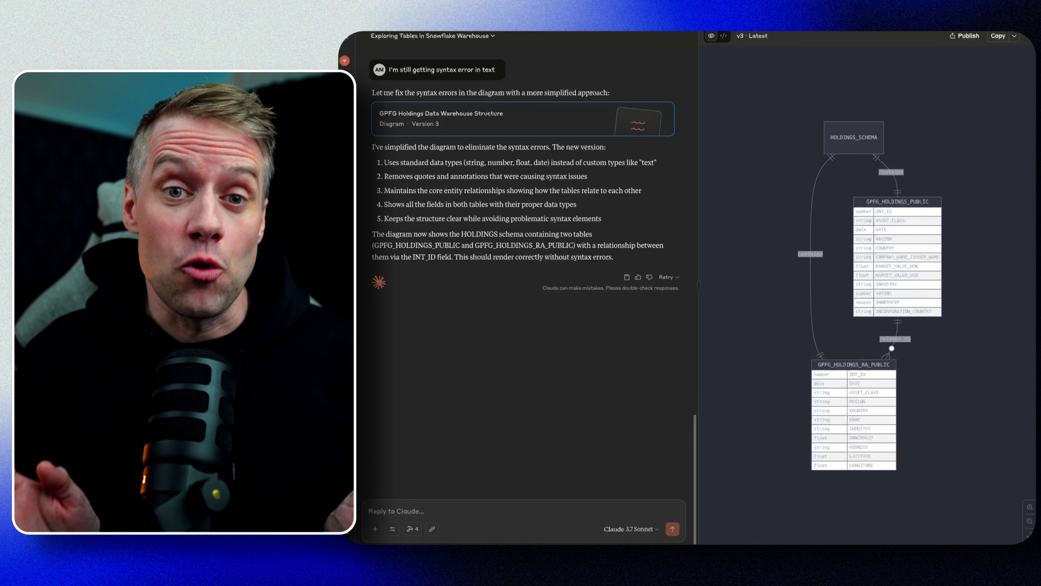
- Ask "What were the 10 biggest holdings at the end of 2024?" and allow append_insight for this chat
key(Return)
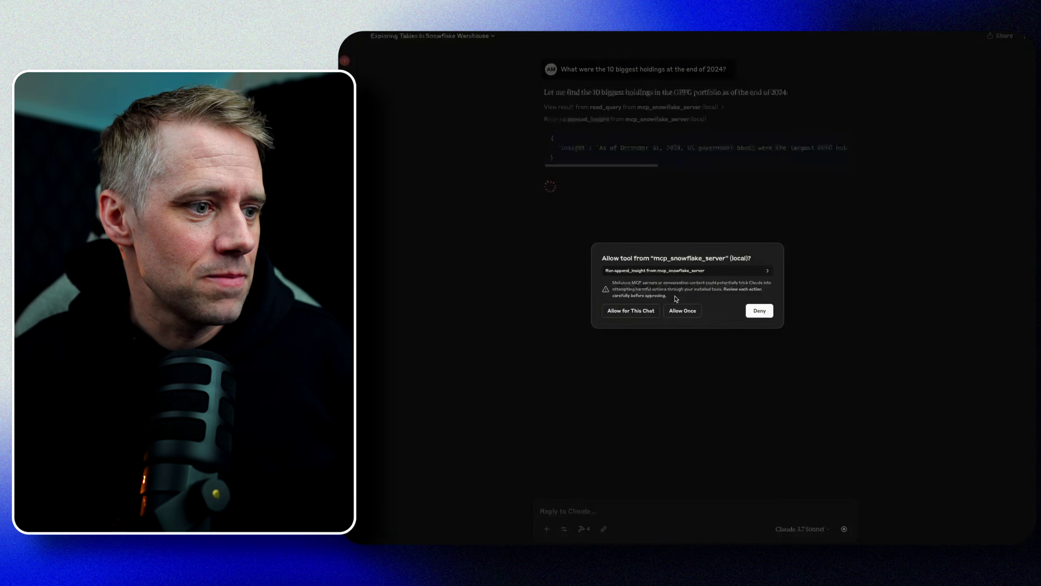
click(645, 312)
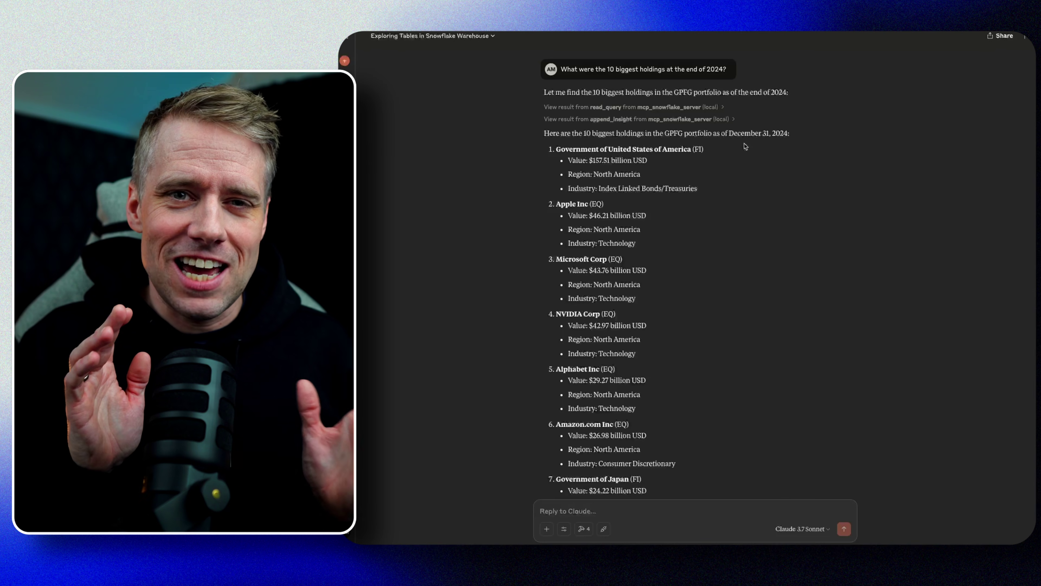
- Expand the read_query result behind the 10 biggest holdings and examine its SQL statement
click(723, 107)
scroll(607, 156, down, 5)
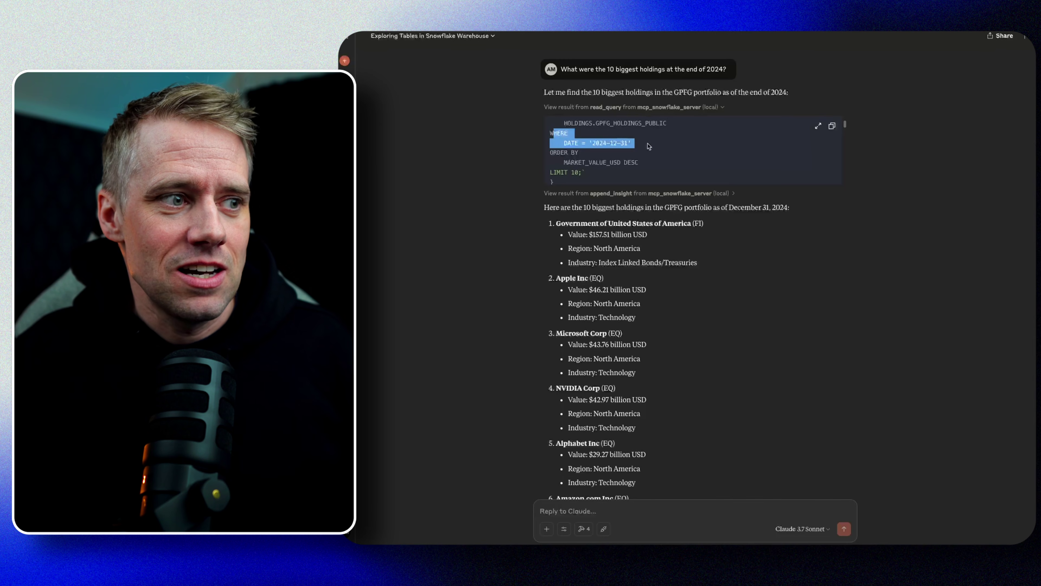
scroll(626, 150, down, 1)
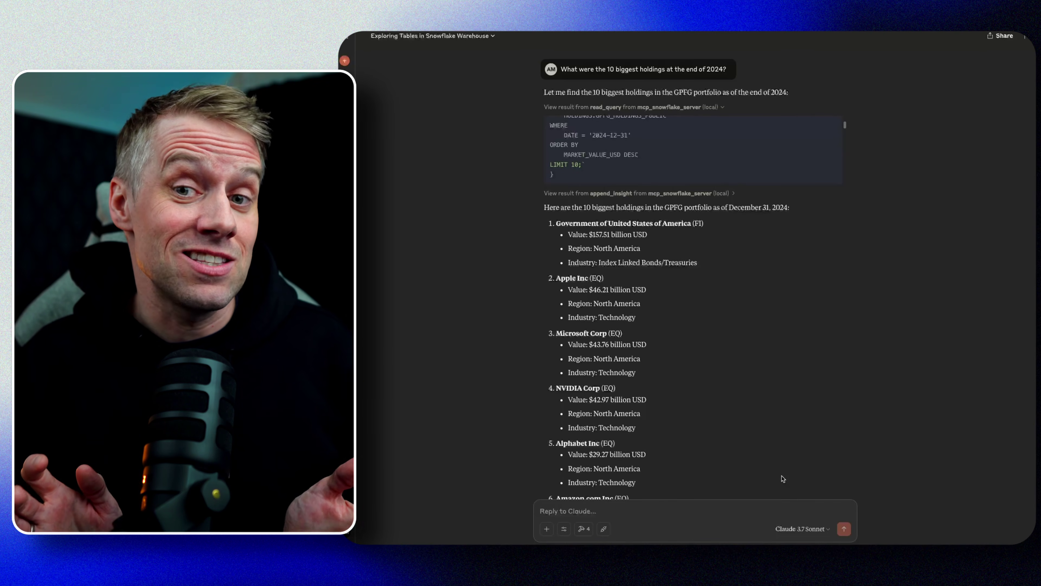
scroll(799, 463, down, 5)
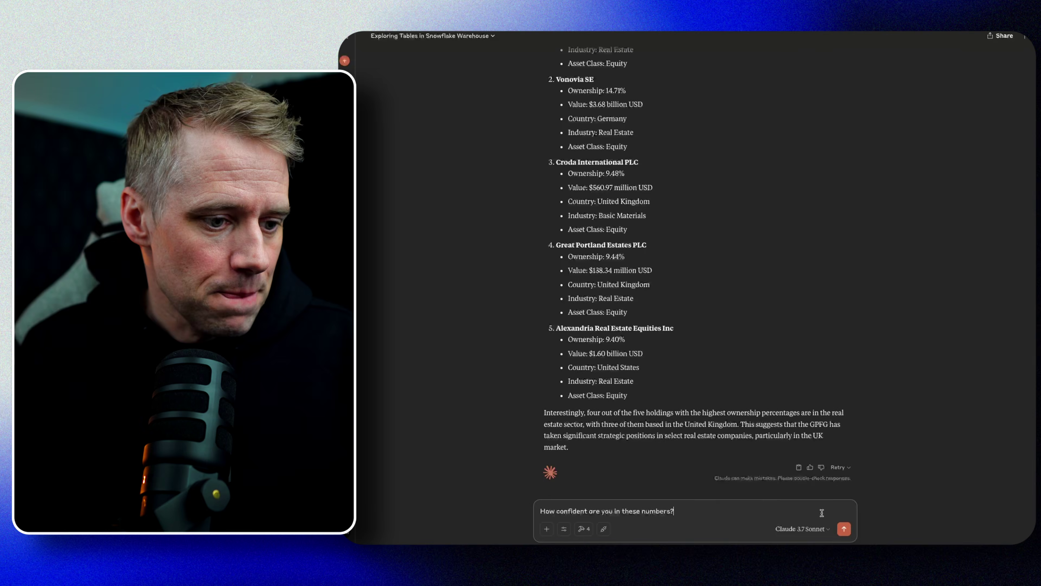
- Ask Claude how confident it is in these numbers, and request 20 examples of interesting questions about the data
key(Return)
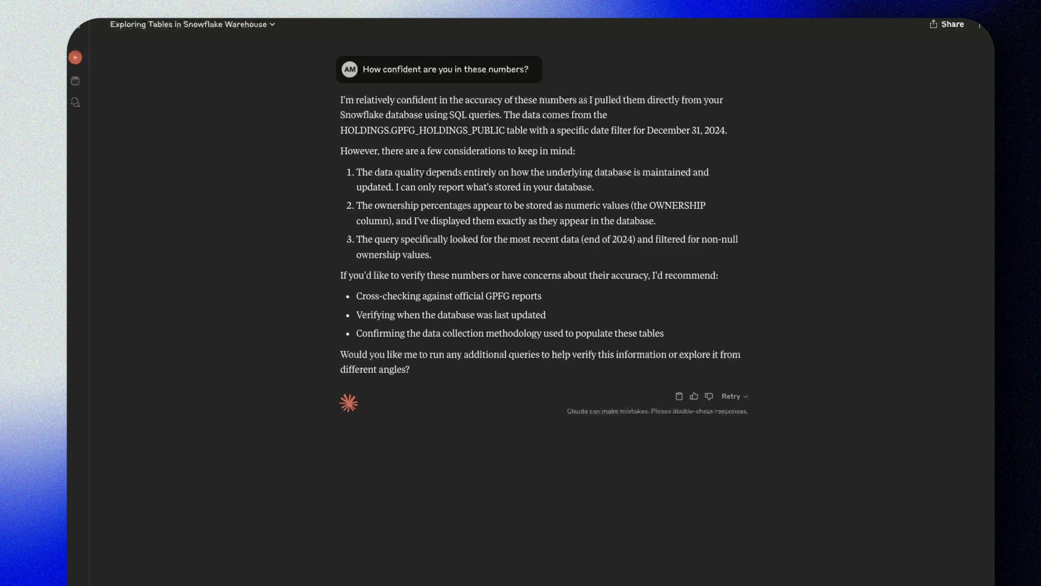
key(Return)
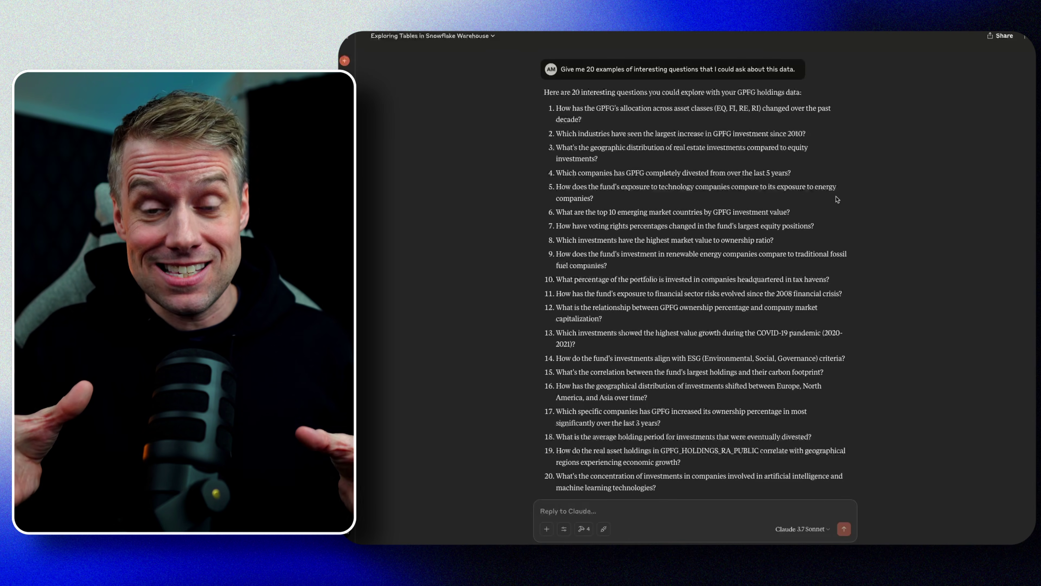
- Copy the second suggested question, on industries with the largest increase in GPFG investment since 2010, and send it as a prompt
drag(806, 134, 557, 132)
key(super+c)
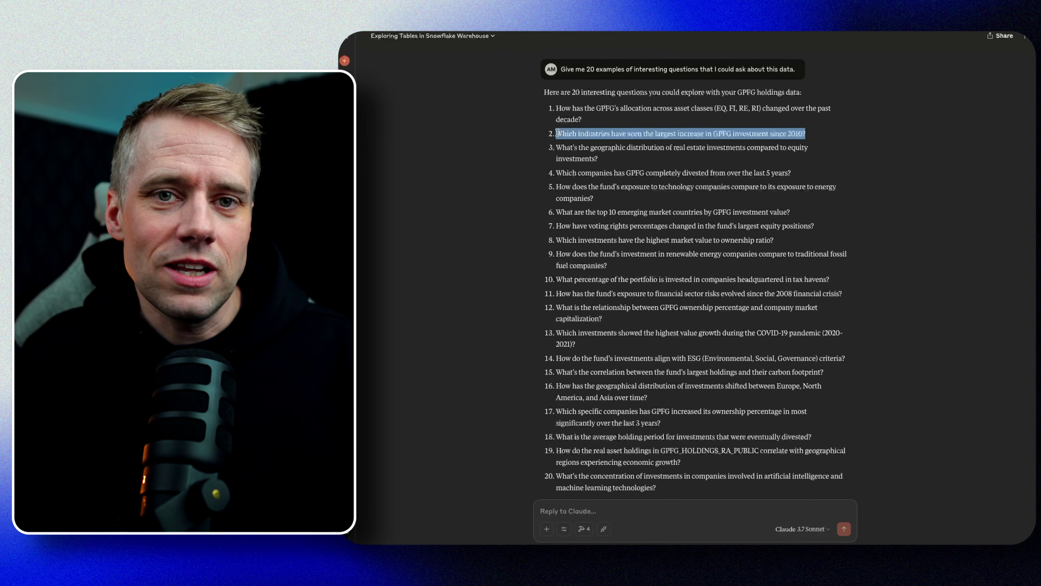
click(700, 508)
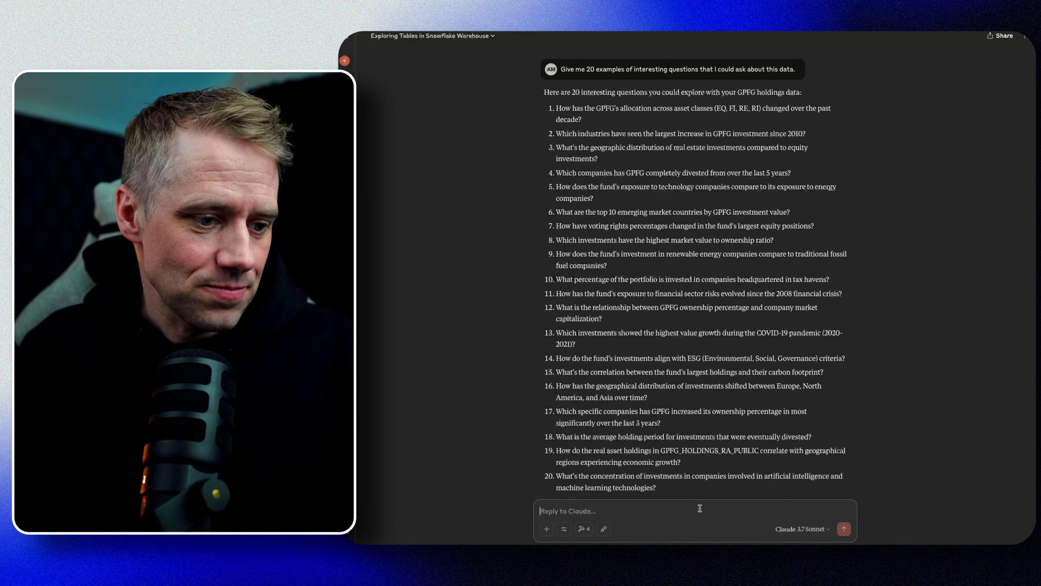
key(super+v)
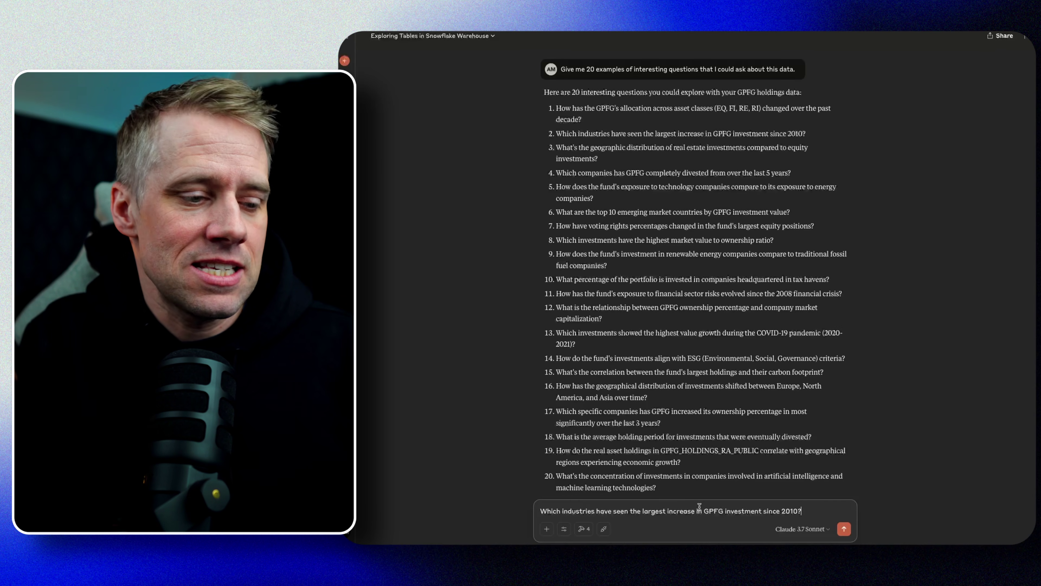
key(Return)
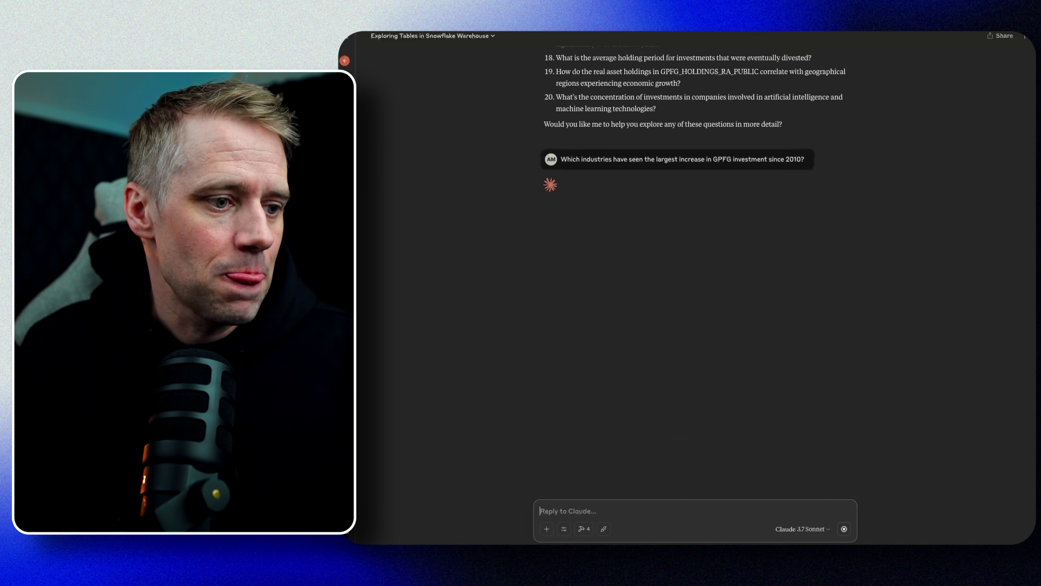
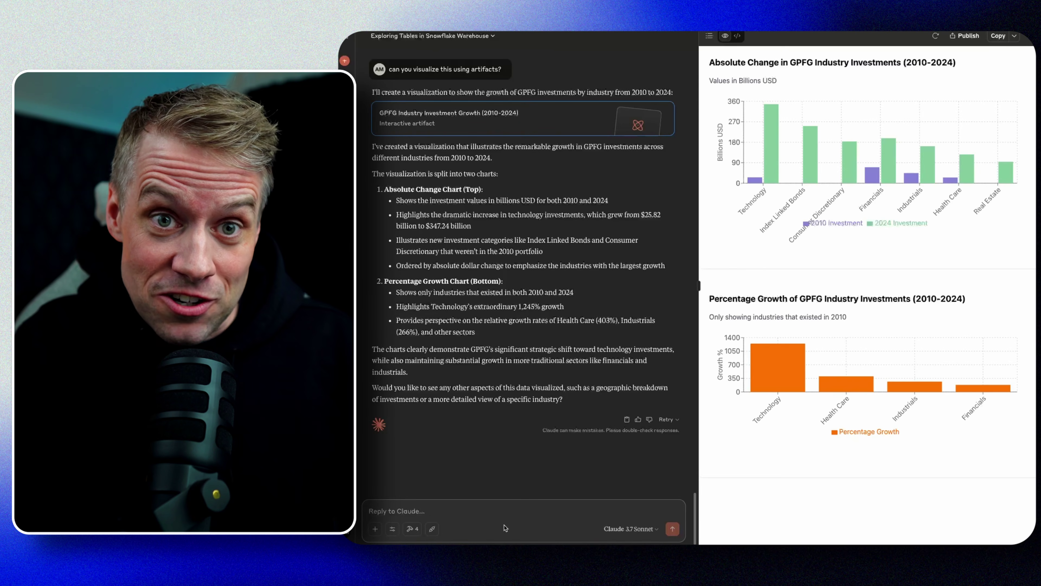
- Ask Claude to "make it interactive and make it better" and look through the new dashboard's chart views
click(672, 530)
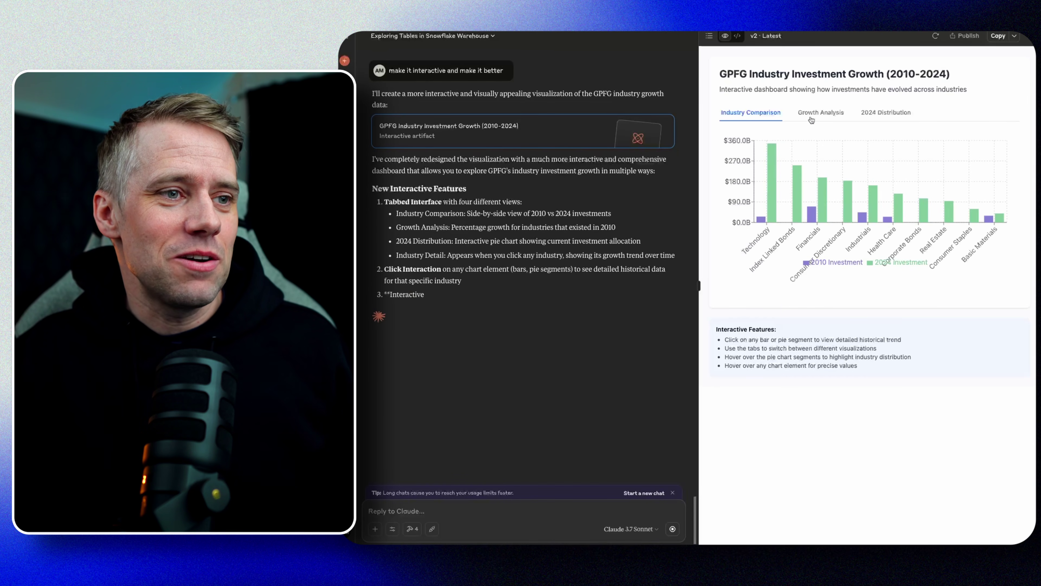
click(820, 113)
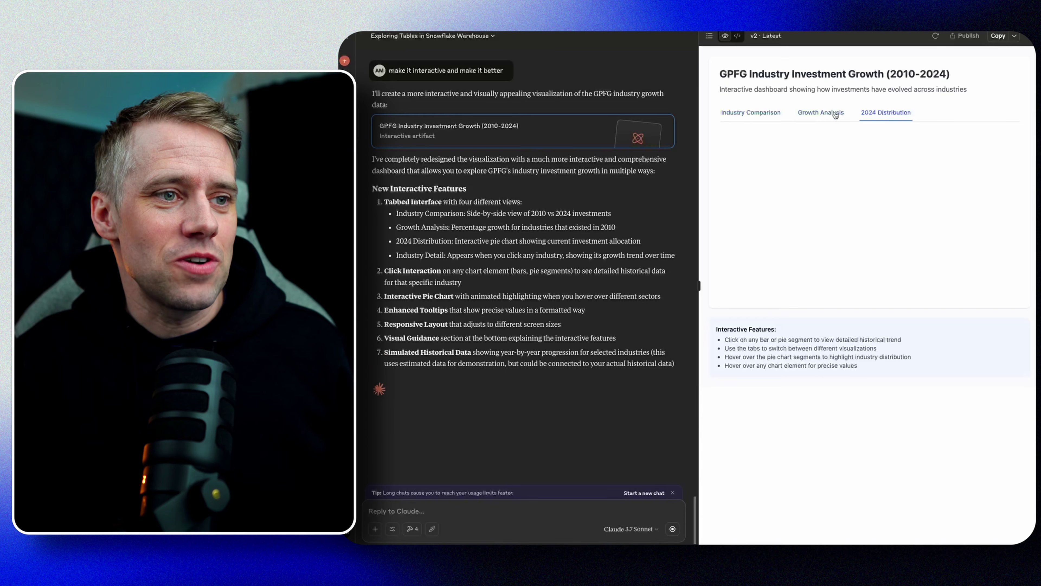
click(756, 117)
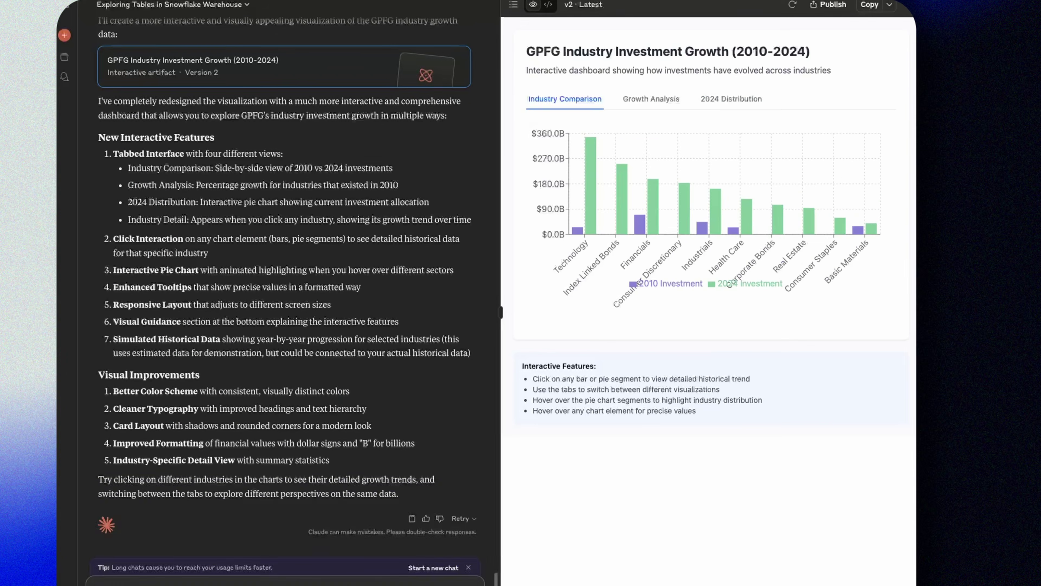
- Attach the copied screenshot, ask Claude to update the style to reflect it, and view Growth Analysis and 2024 Distribution
key(ctrl+v)
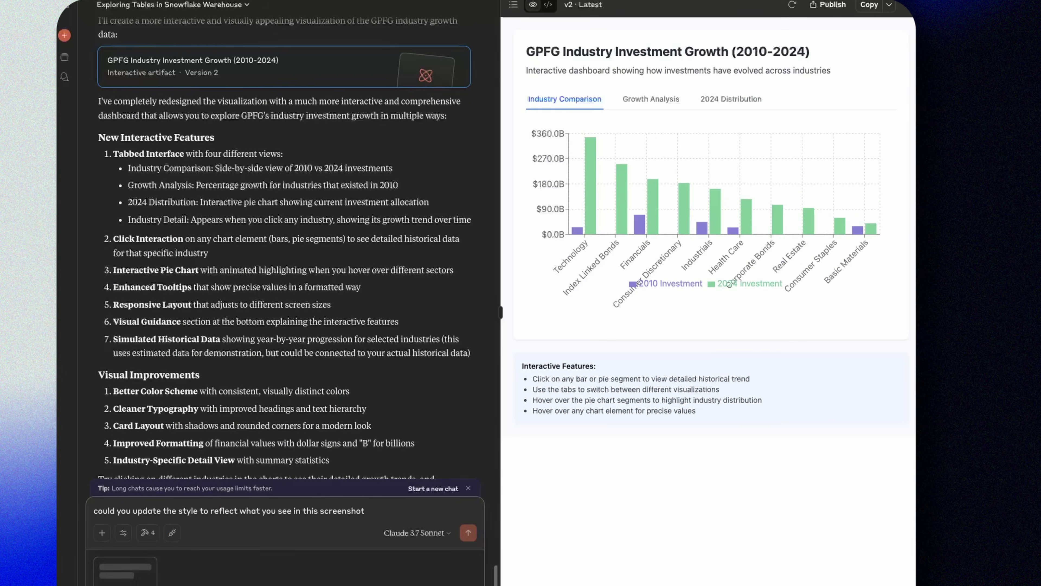
key(Return)
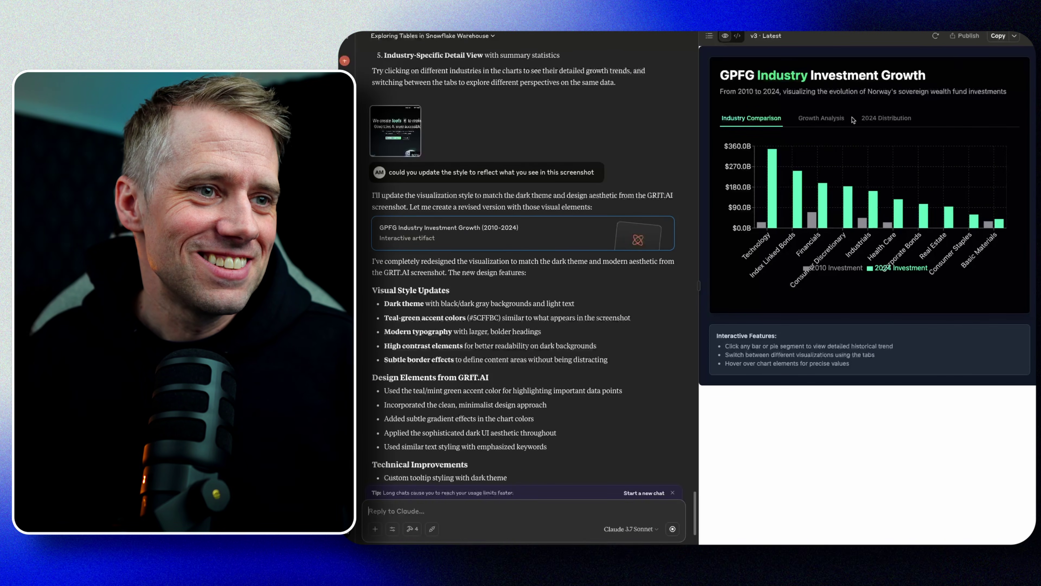
click(841, 119)
click(872, 119)
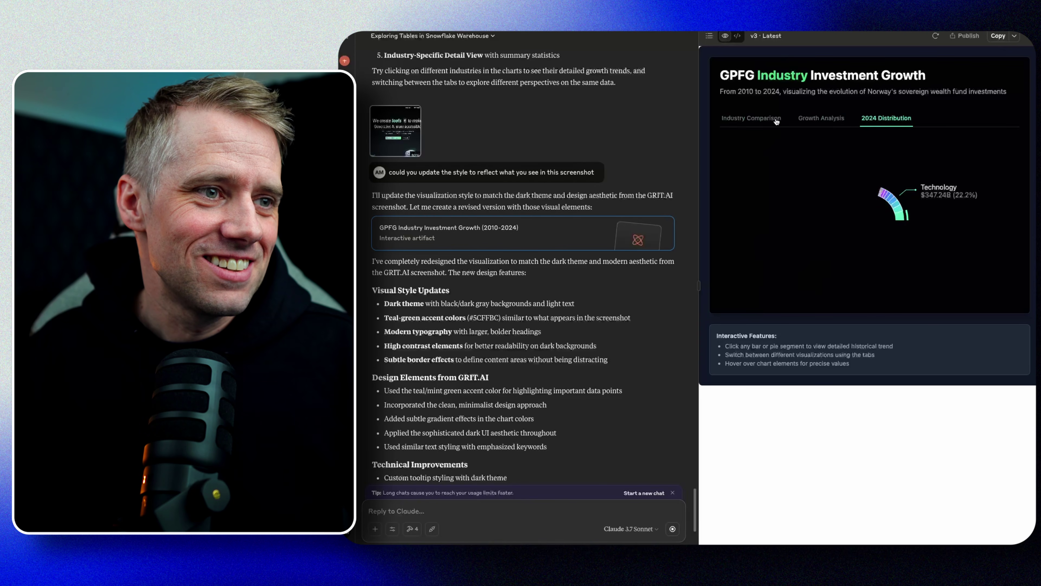